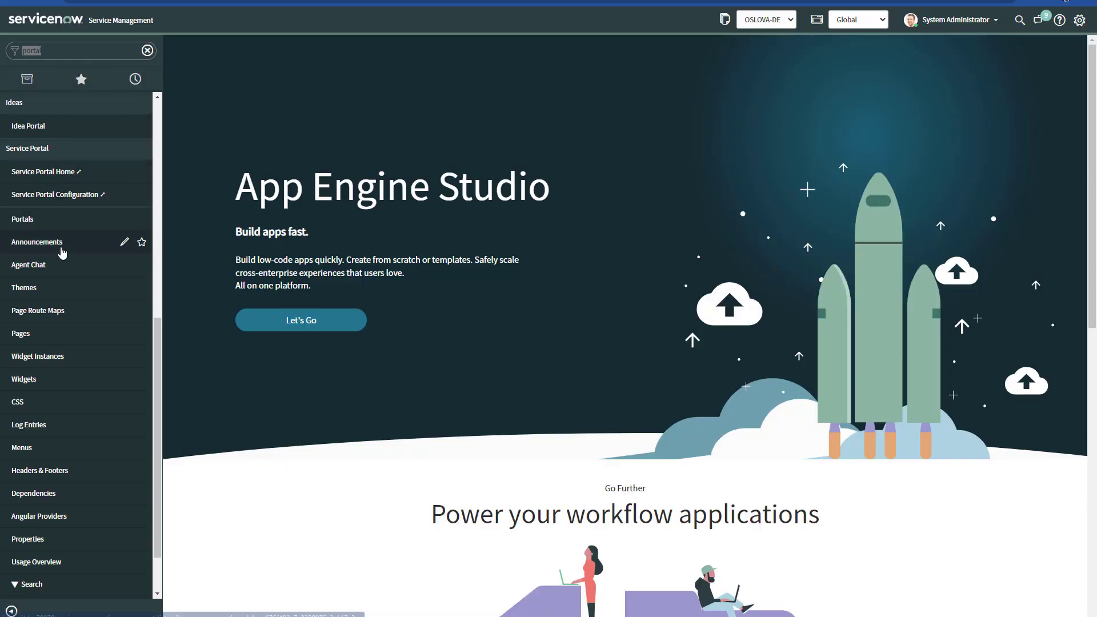
- Open the 'Service Portal' record from the Portals list
left_click(22, 221)
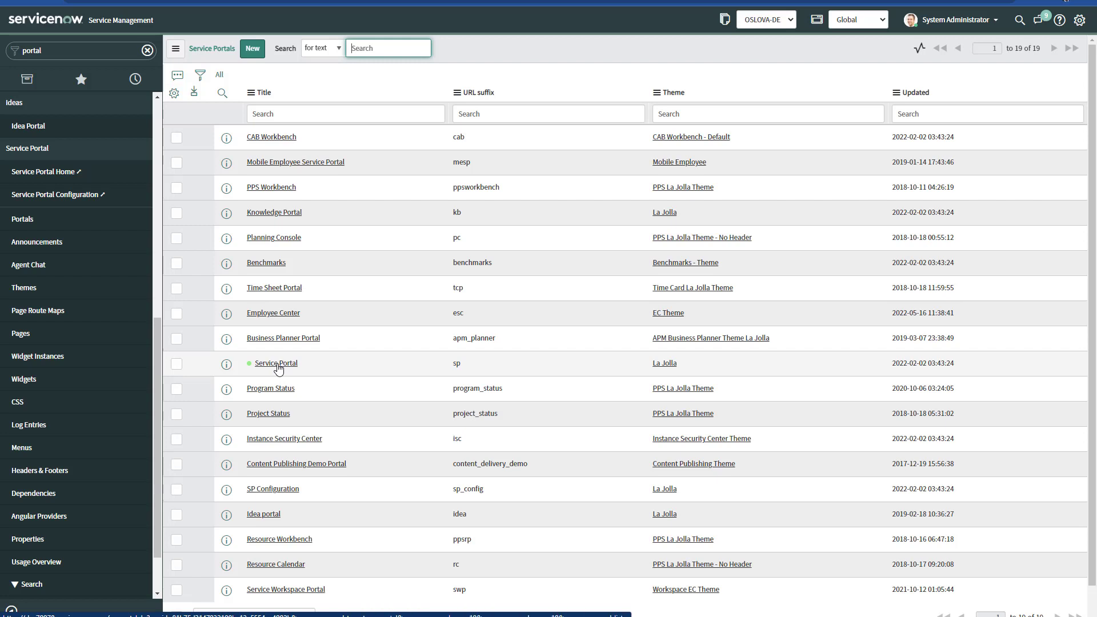
left_click(277, 364)
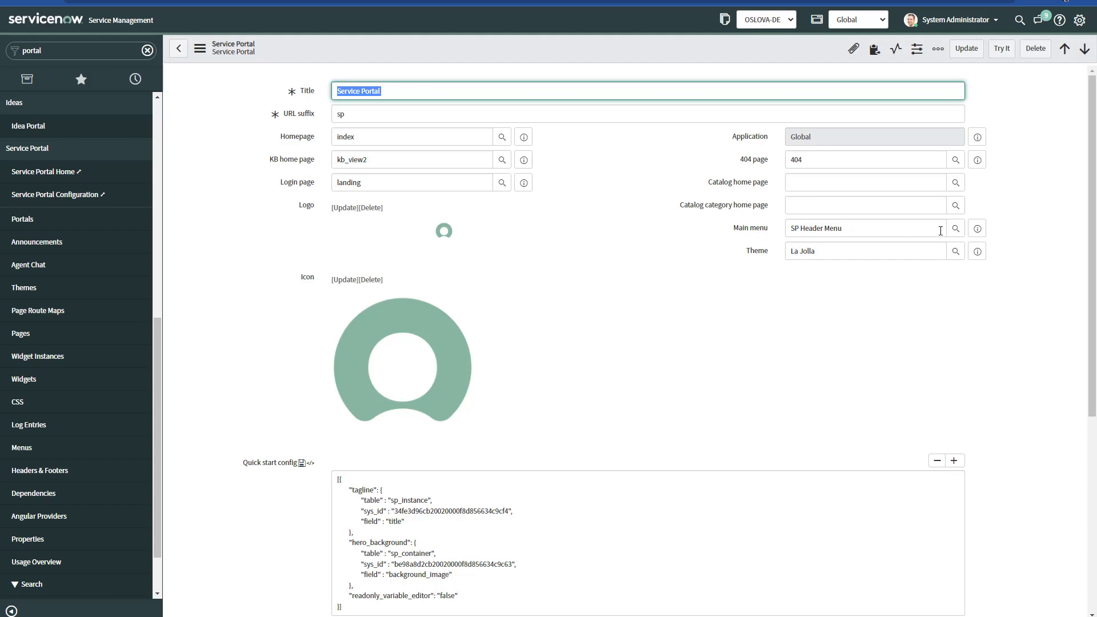
- Inspect the portal's SP Header Menu and open its My Delegates menu item
left_click(975, 228)
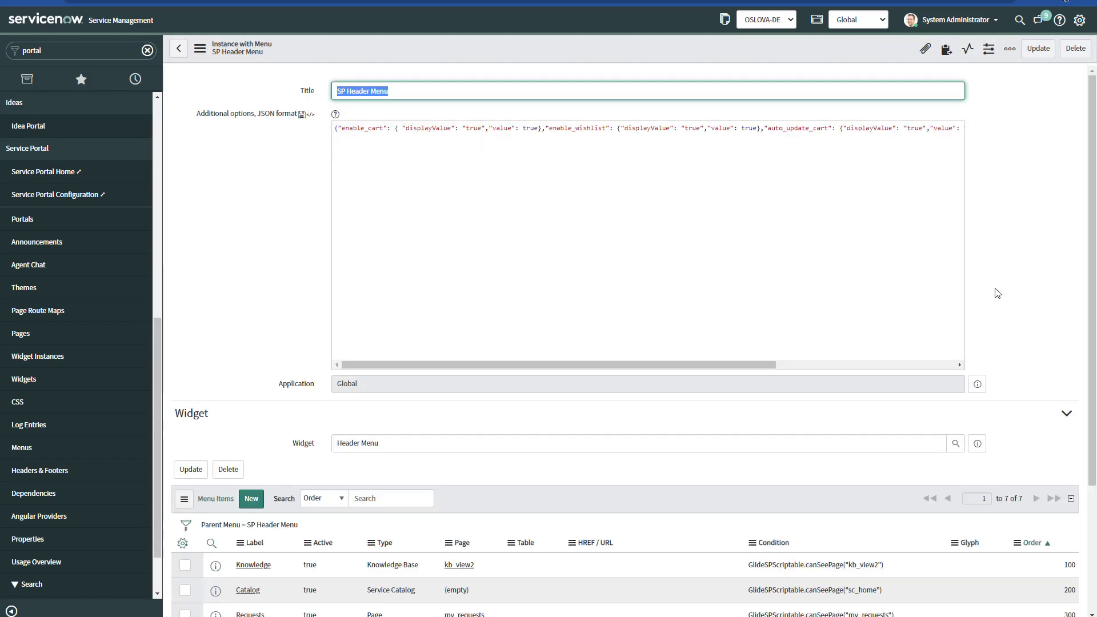
scroll(1010, 322, "down", 1)
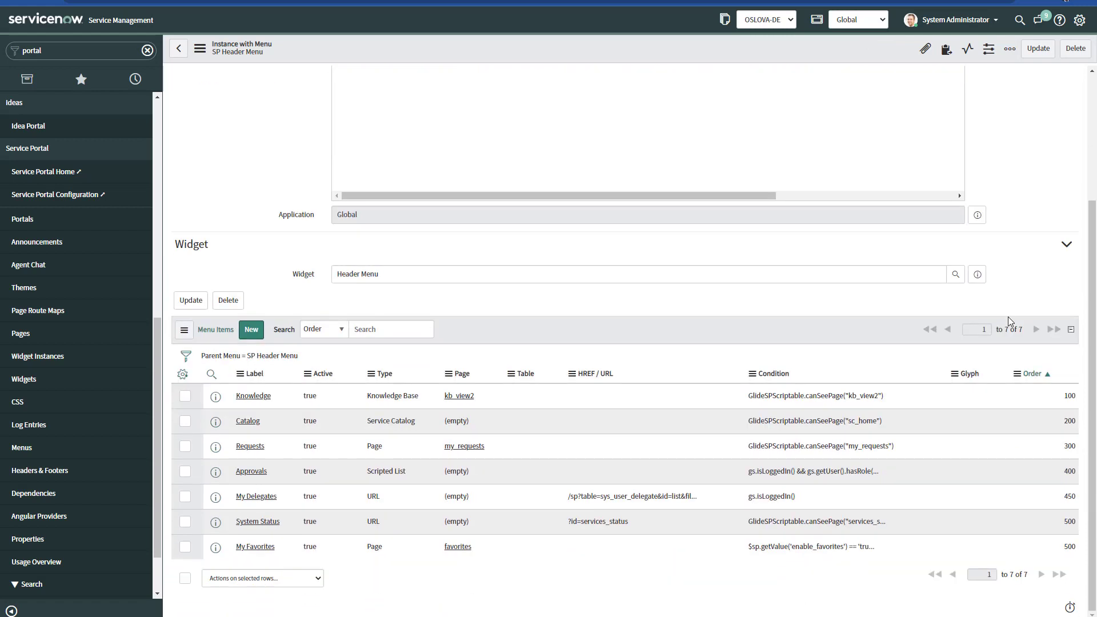
left_click(249, 497)
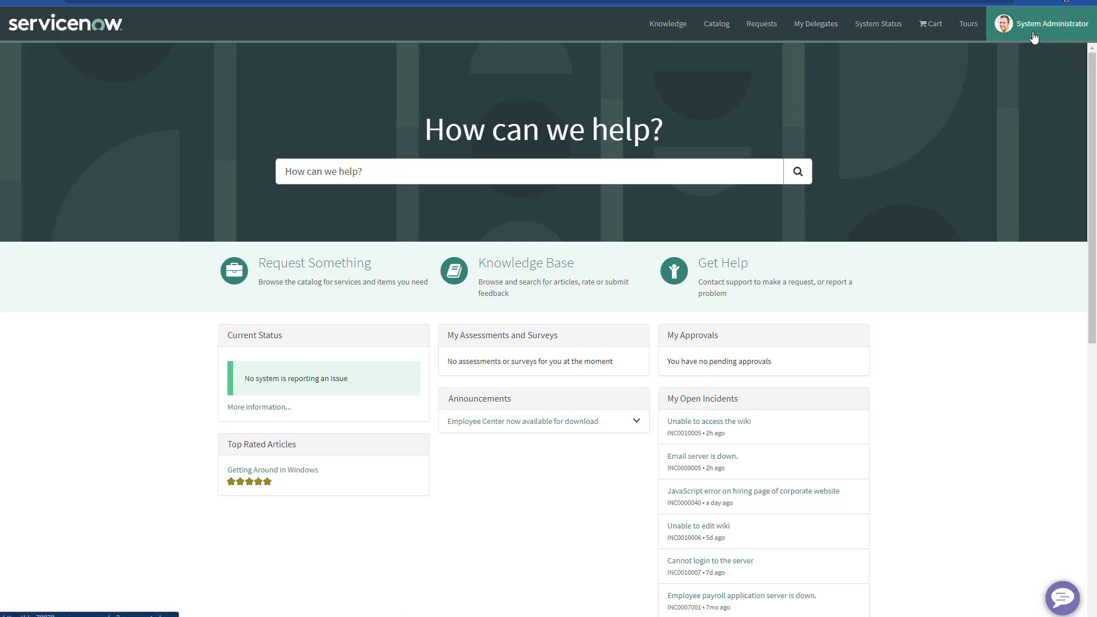
- Open My Delegates from the portal header and remove the user filter to list both delegations
left_click(819, 31)
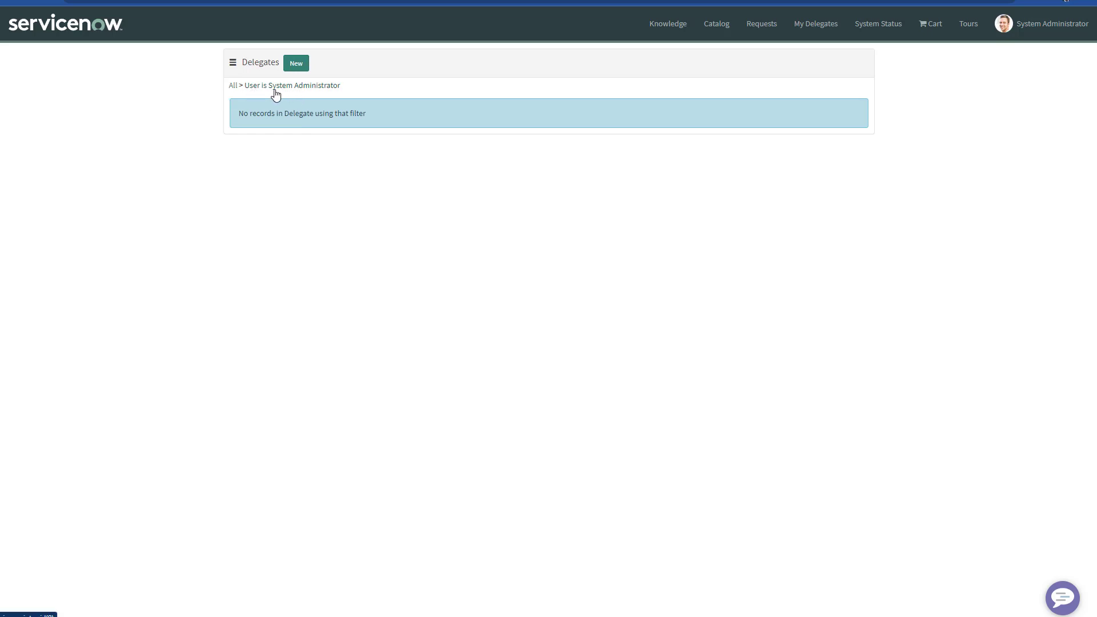
left_click(233, 85)
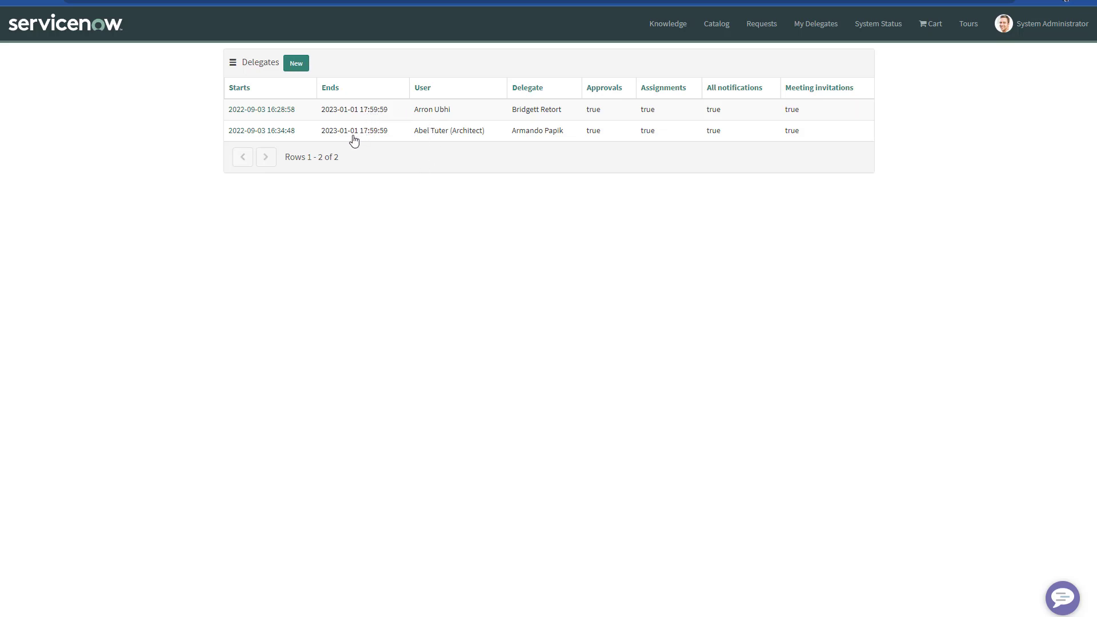
- Start a new delegate record and choose the delegating user and their delegate
left_click(297, 66)
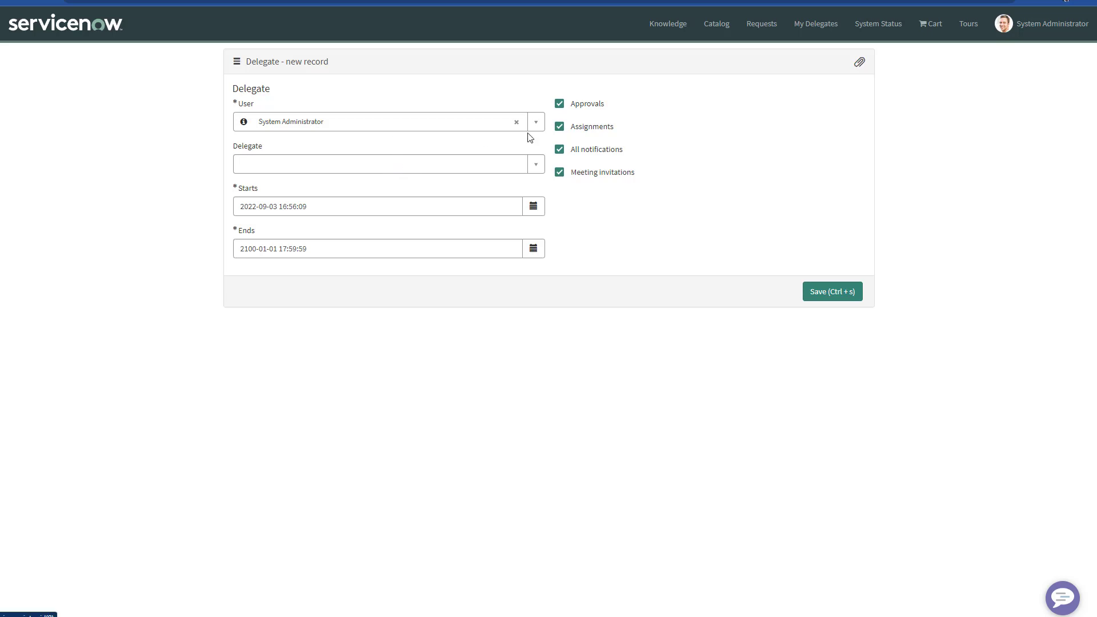
left_click(516, 122)
left_click(526, 154)
scroll(431, 246, "down", 3)
scroll(431, 247, "down", 3)
left_click(305, 253)
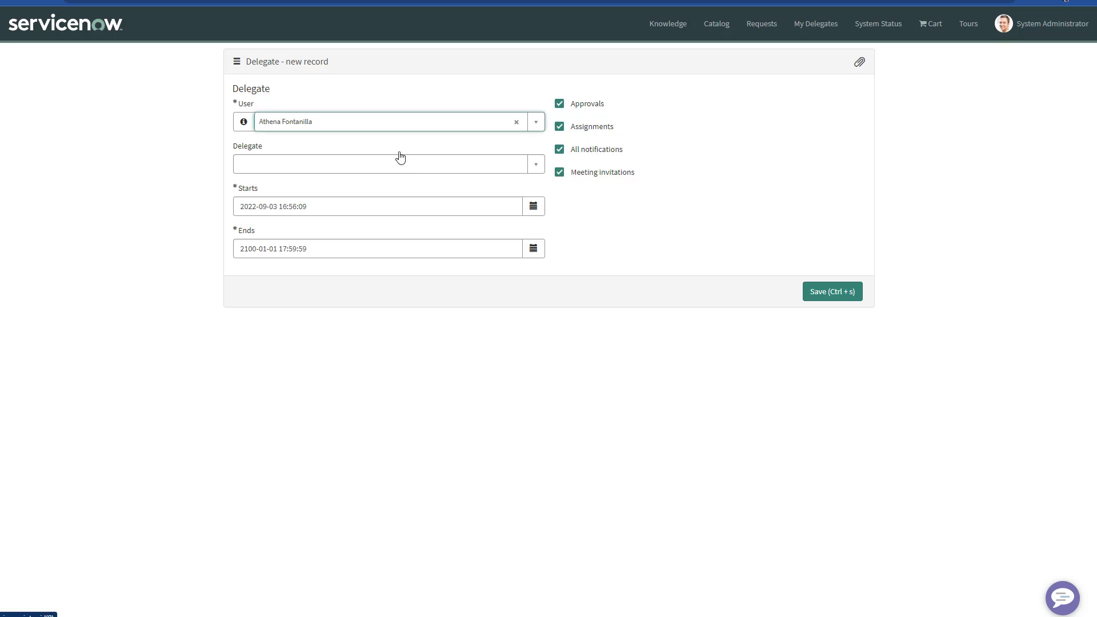
left_click(387, 173)
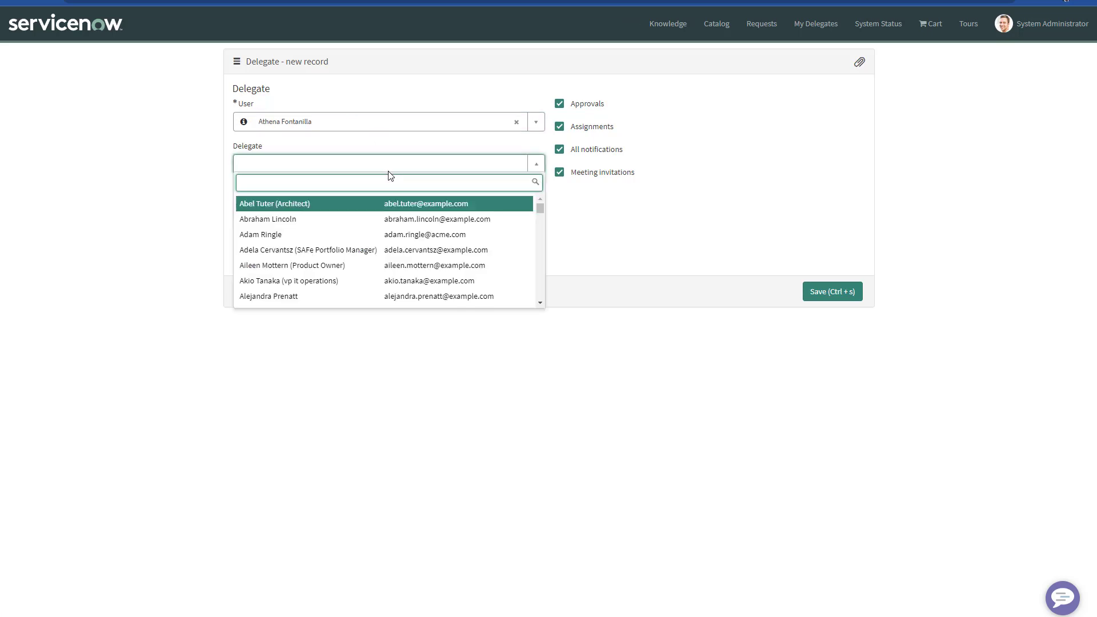
scroll(388, 245, "down", 5)
scroll(387, 246, "down", 6)
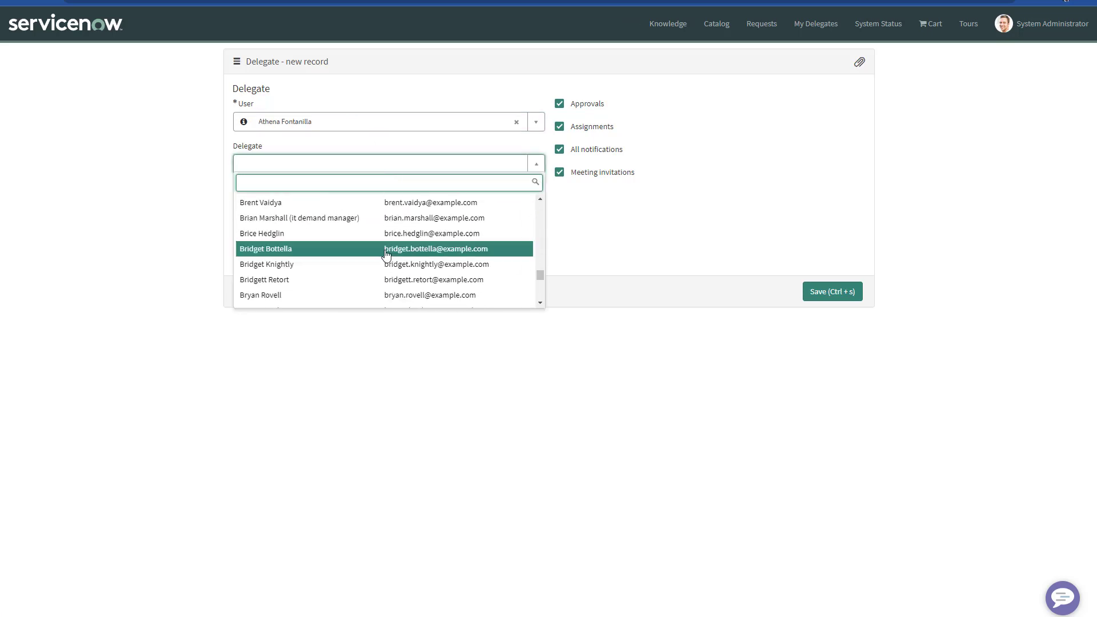
left_click(366, 282)
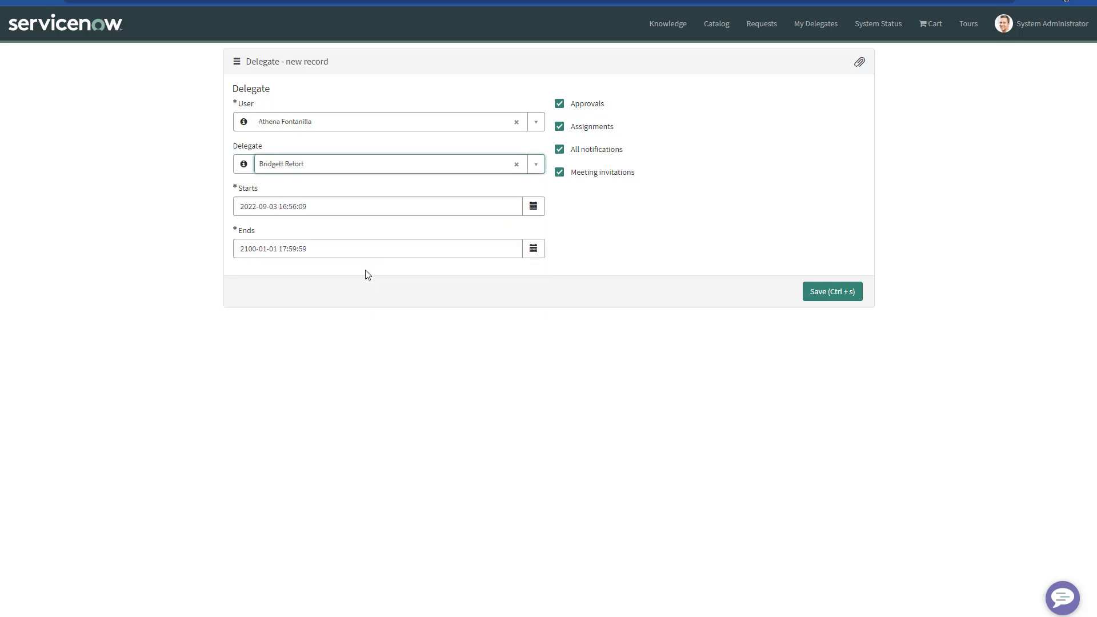
- Change the end year to 2023, save the delegation, and return to My Delegates
double_click(245, 250)
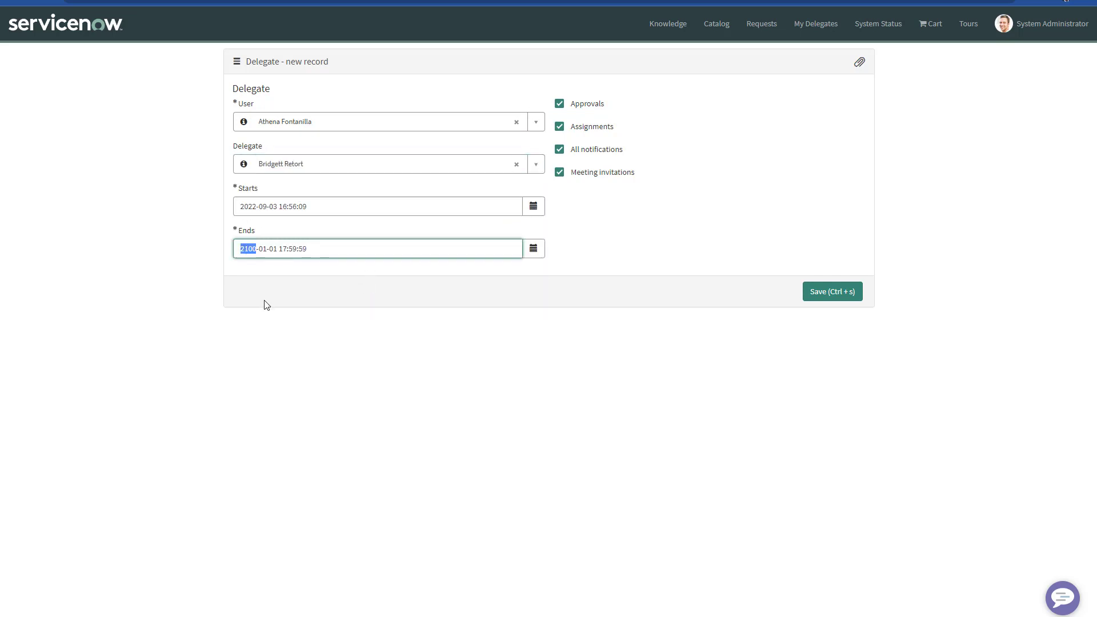
type("2023")
mouse_move(586, 181)
left_click(824, 295)
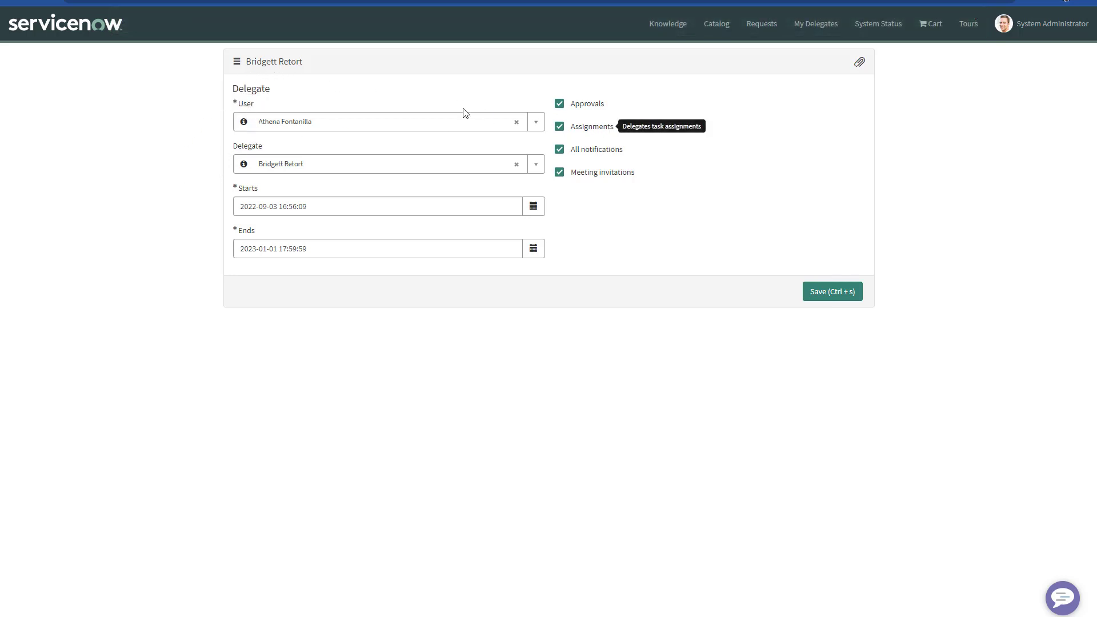
left_click(817, 29)
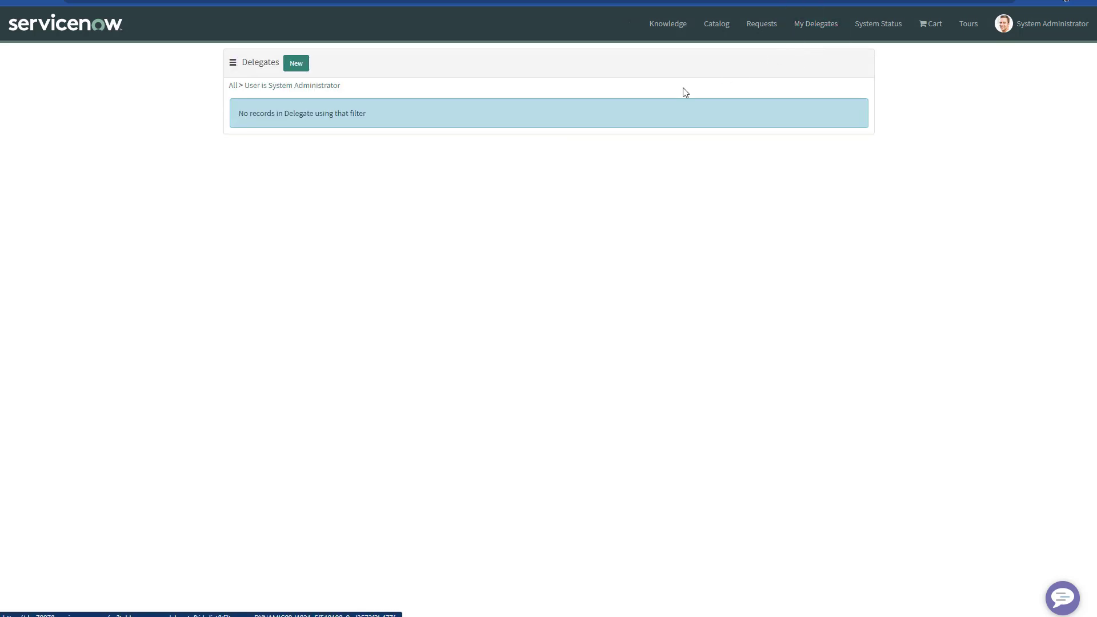
- Show all delegates, then as the regular user open My Delegates with the filter removed
left_click(233, 86)
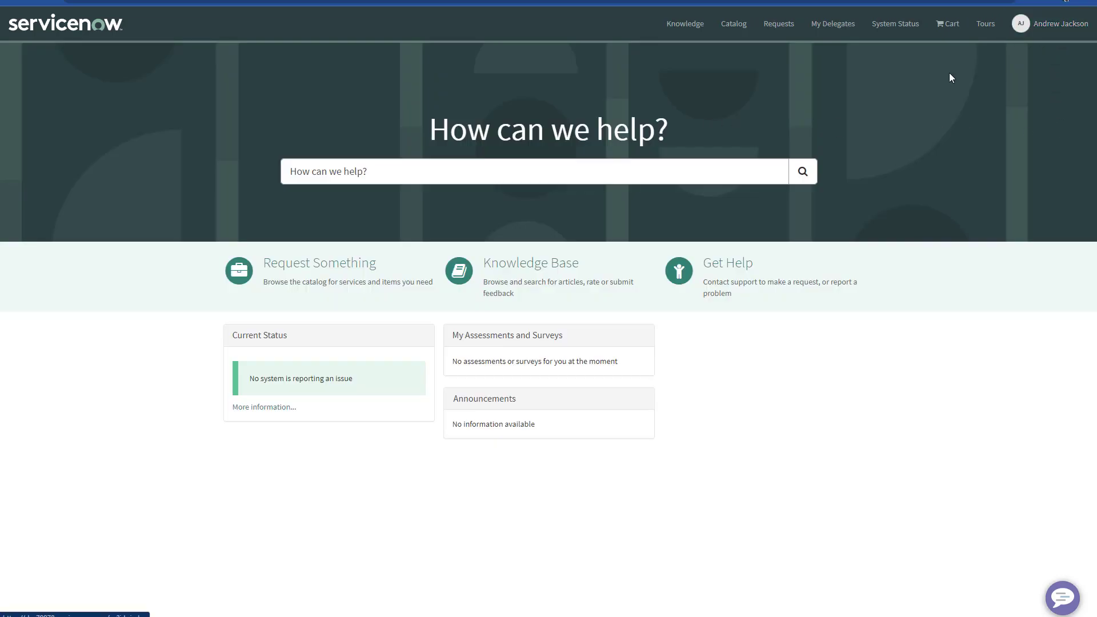
left_click(823, 29)
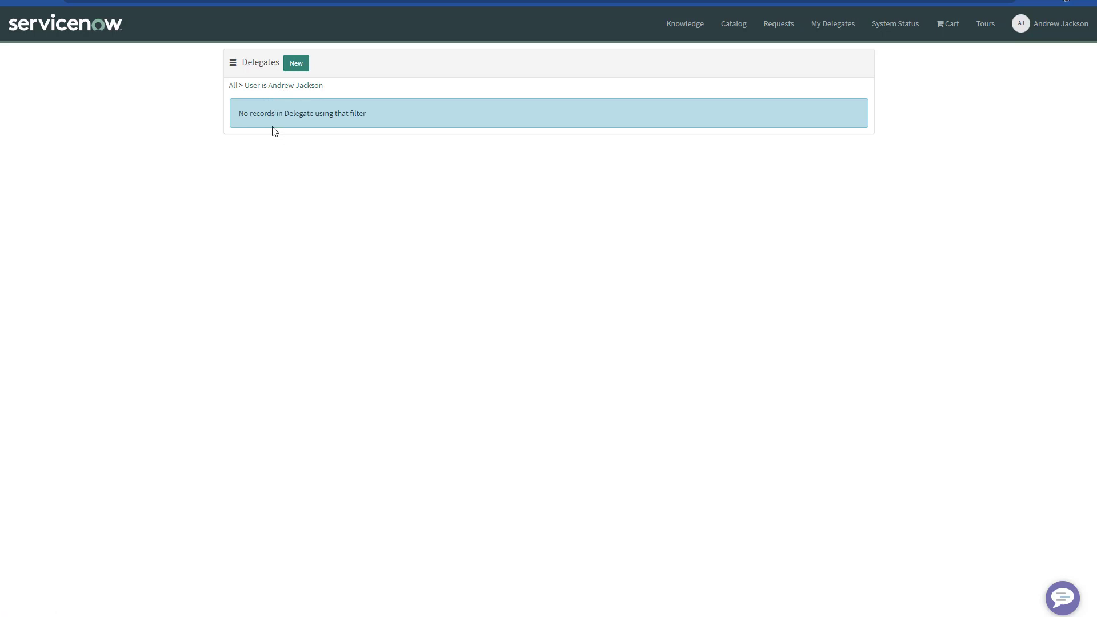
left_click(230, 87)
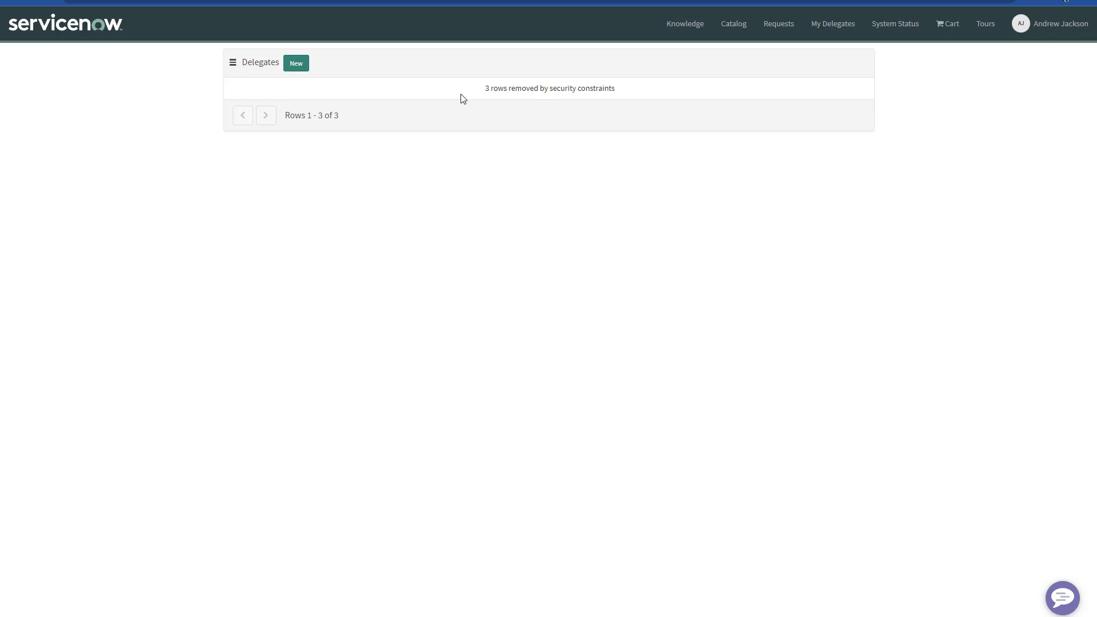
- Create and save a delegation for the signed-in user with a chosen delegate, ending 2023-01-01
left_click(294, 68)
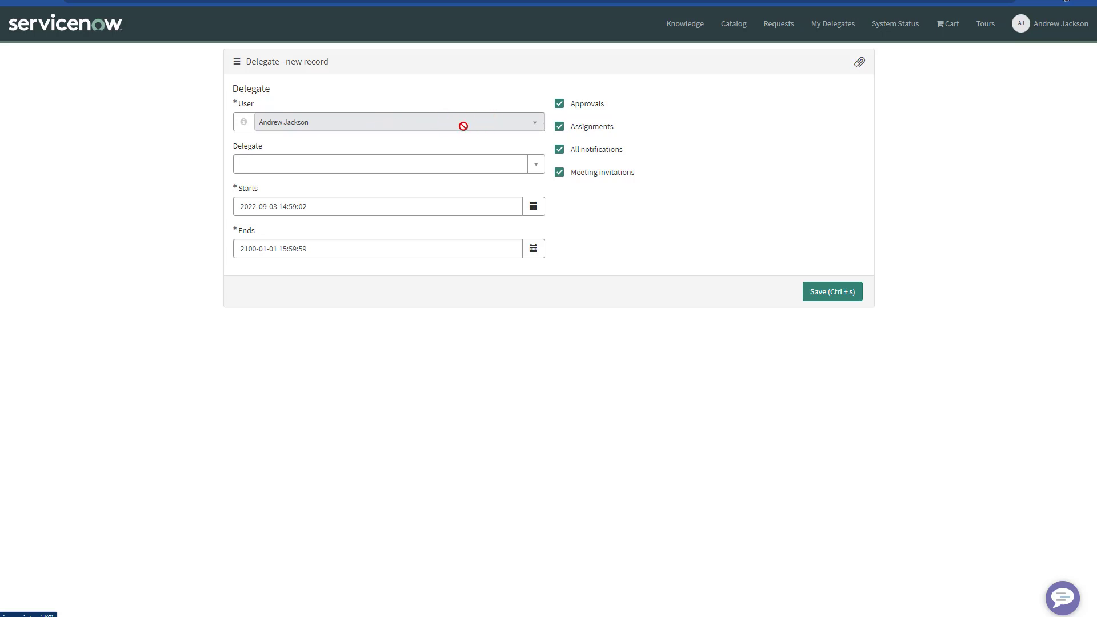
left_click(415, 167)
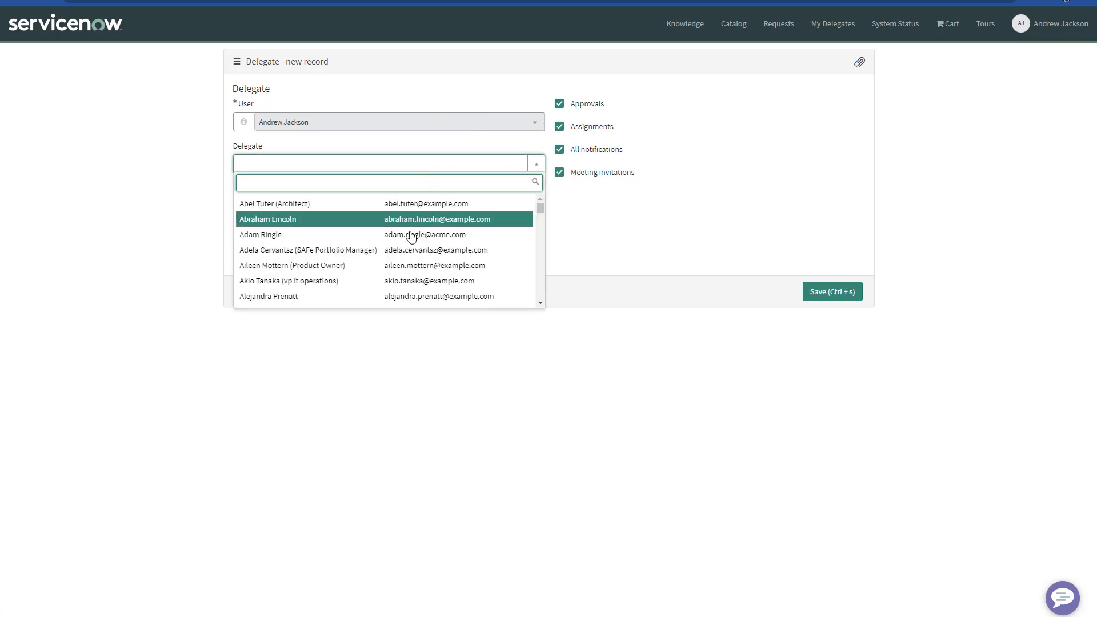
scroll(404, 249, "down", 12)
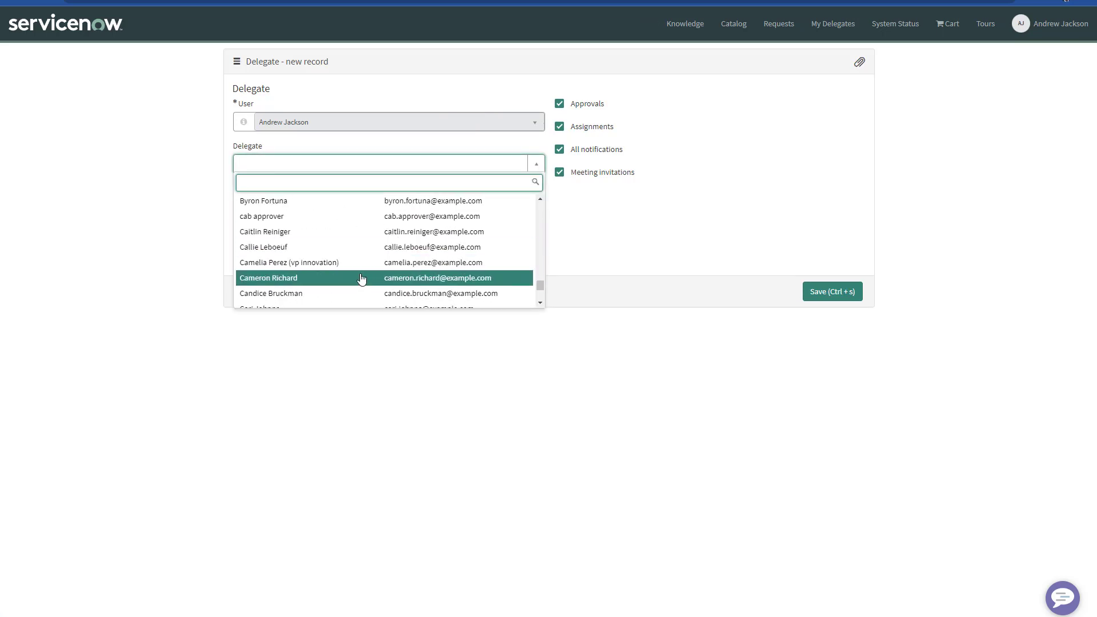
left_click(273, 279)
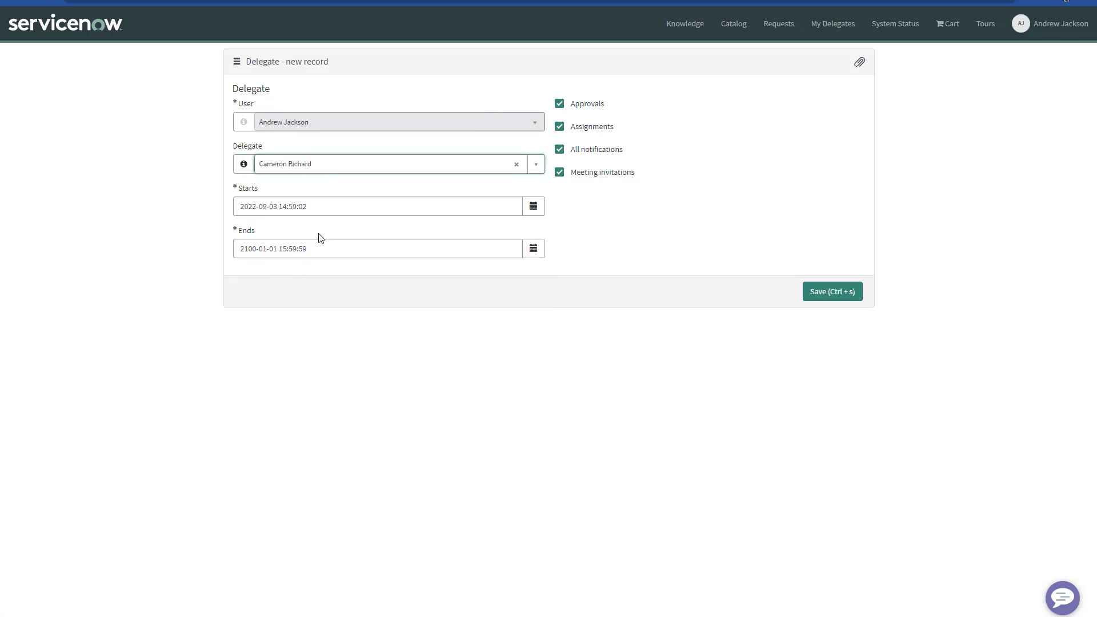
double_click(246, 251)
type("2023")
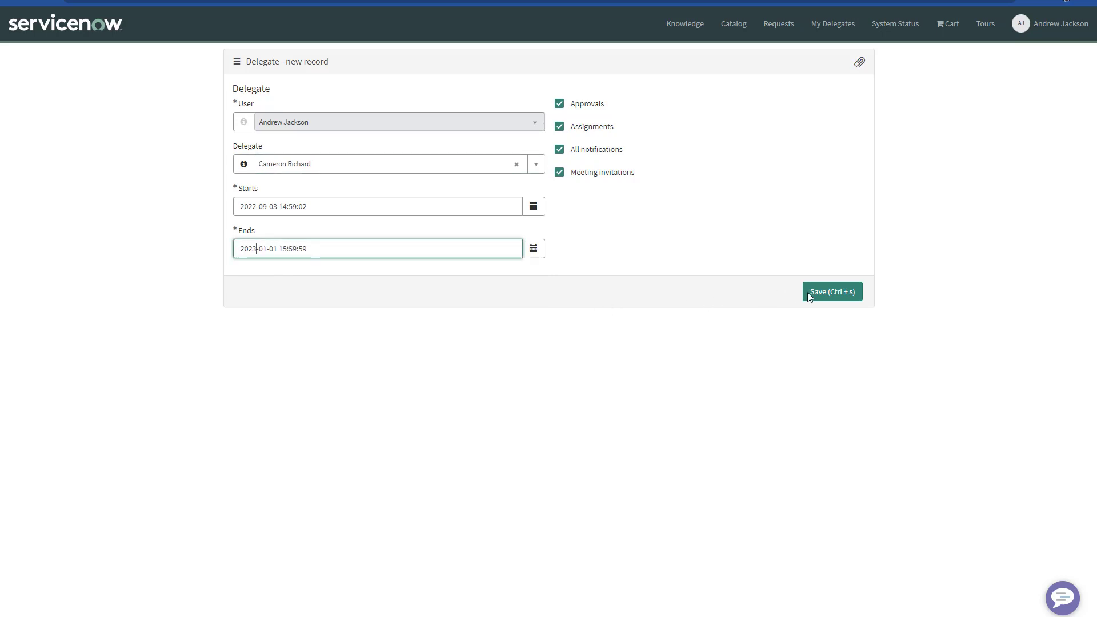
left_click(814, 294)
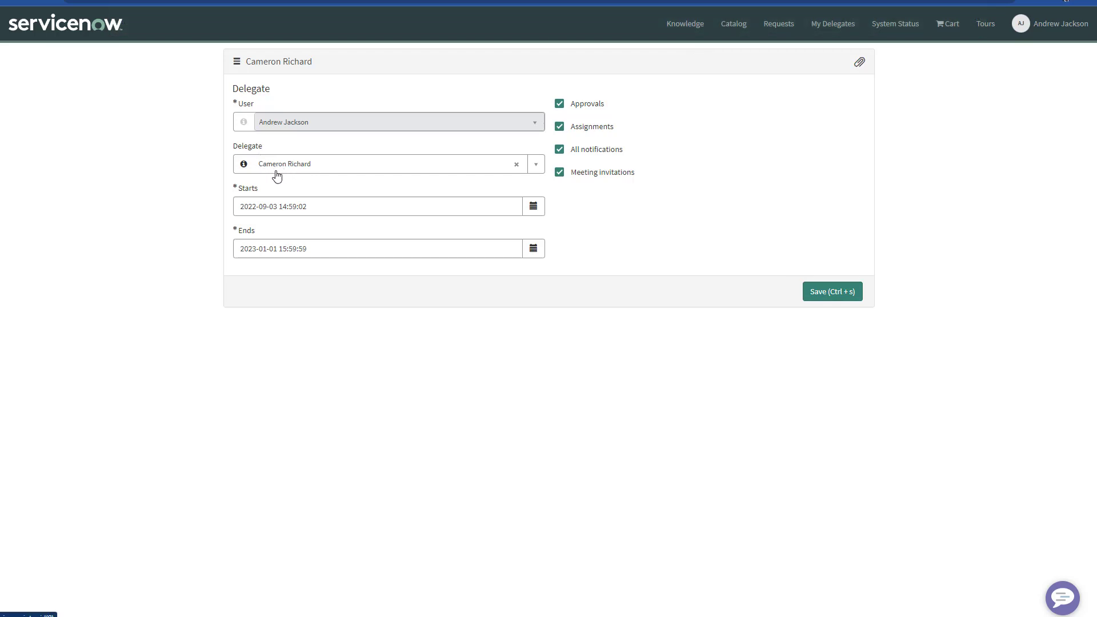
- Open My Delegates to confirm the new delegation is the only row
left_click(835, 32)
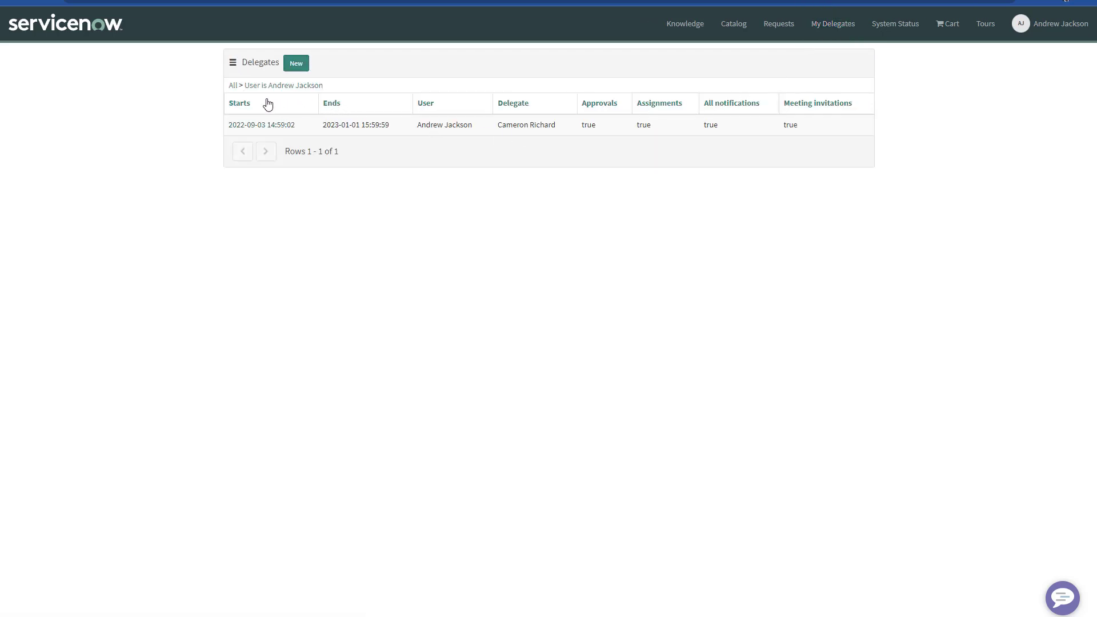